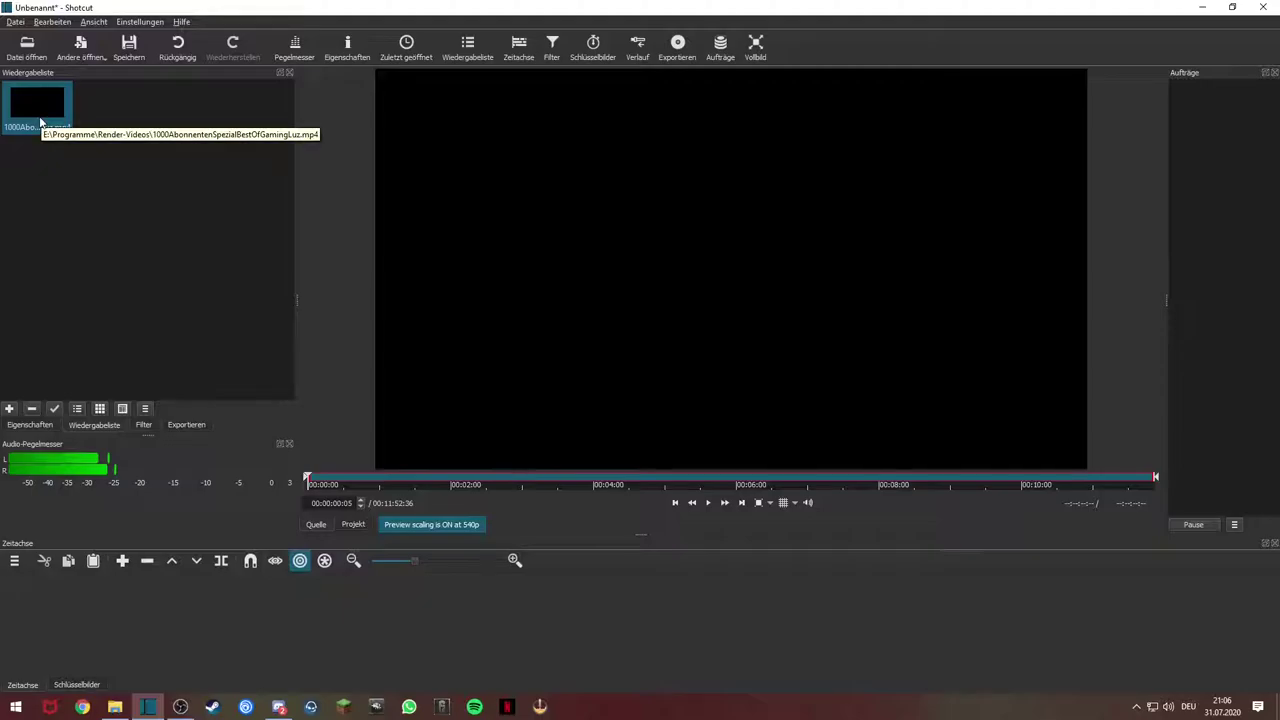
Step: Place 1000AbonnentenSpezialBestOfGamingLuz.mp4 on the timeline and trim it to 00:00:12:12 by splitting it there and removing the rest
left_click_drag(40, 122, 132, 617)
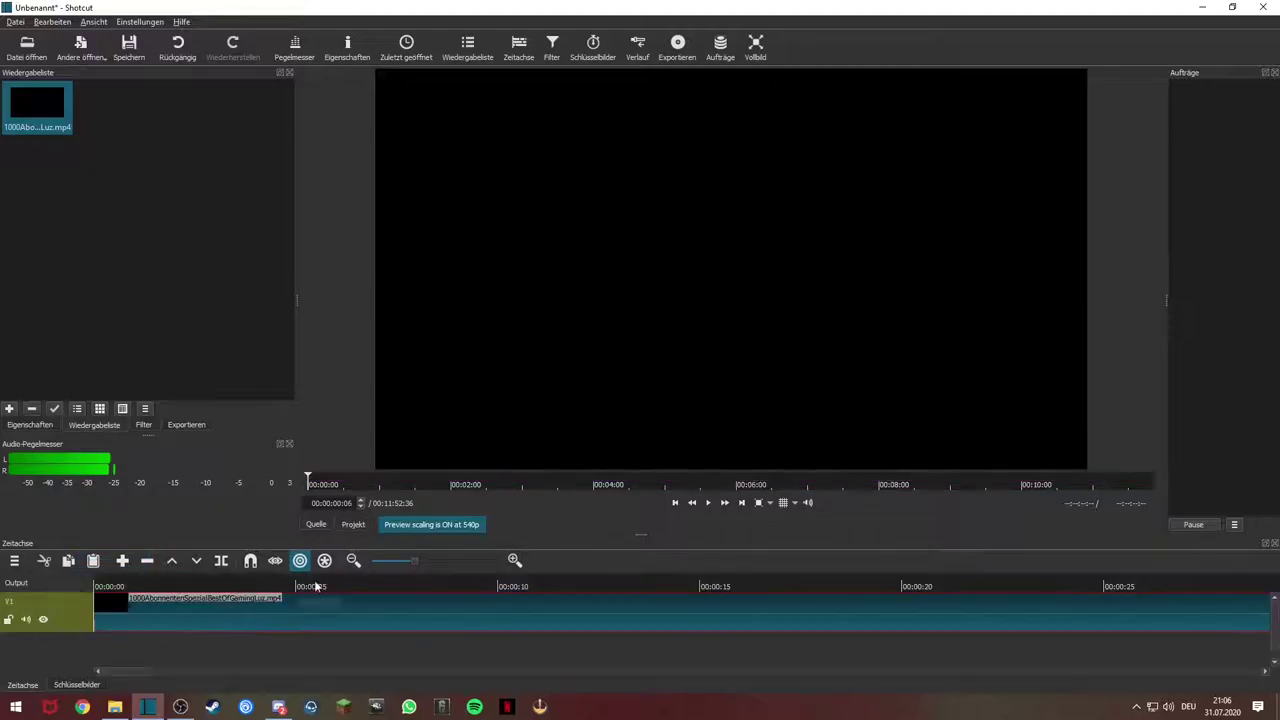
left_click(591, 597)
right_click(588, 600)
left_click(623, 655)
right_click(628, 616)
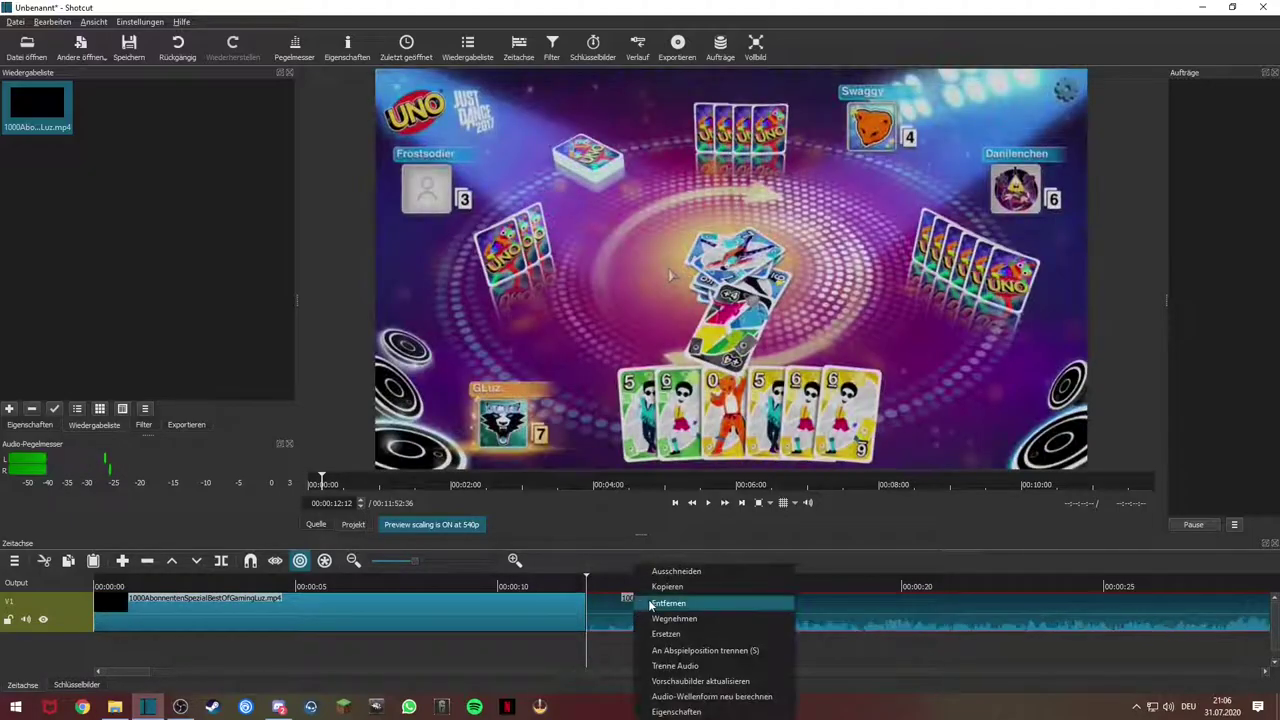
left_click(666, 603)
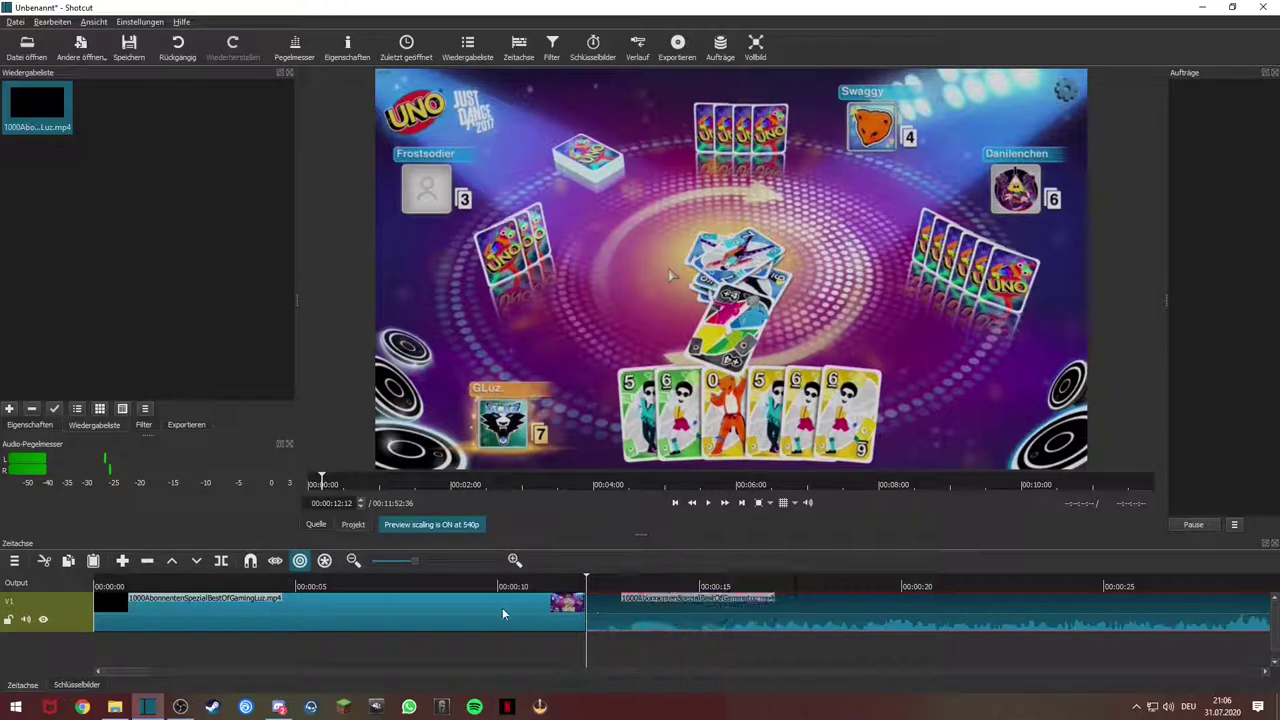
left_click(489, 609)
left_click(497, 584)
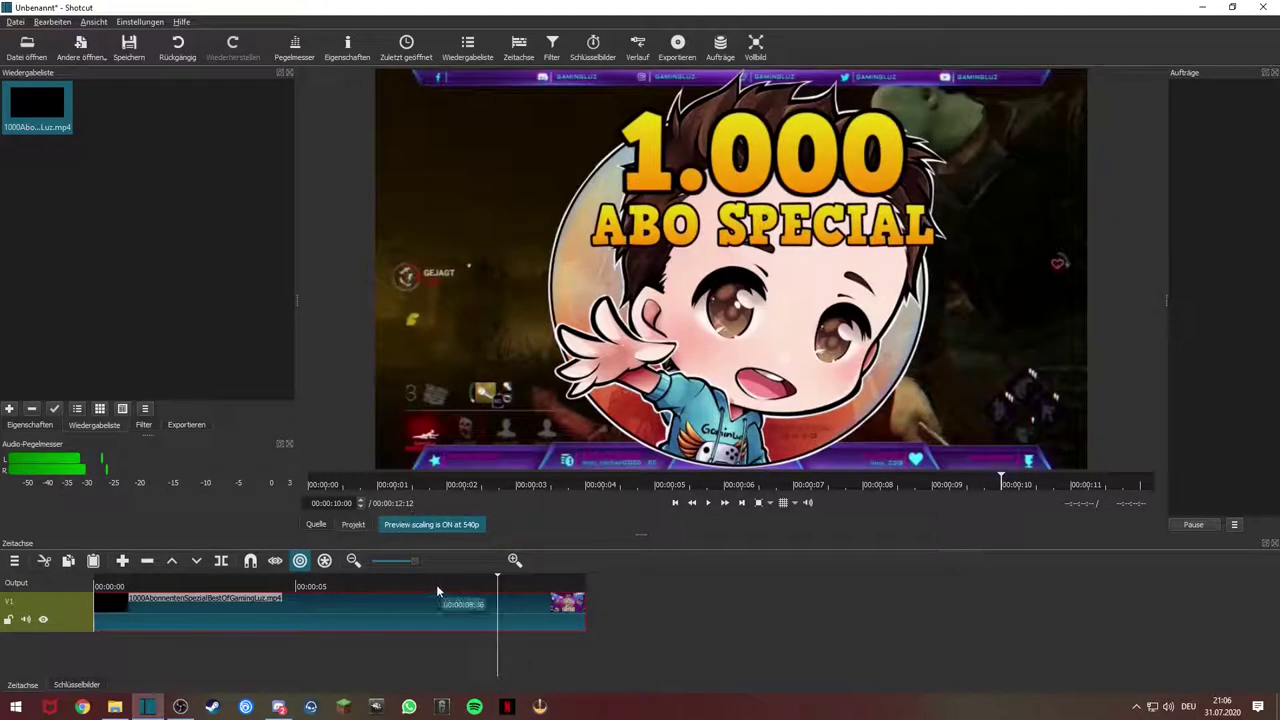
left_click(385, 585)
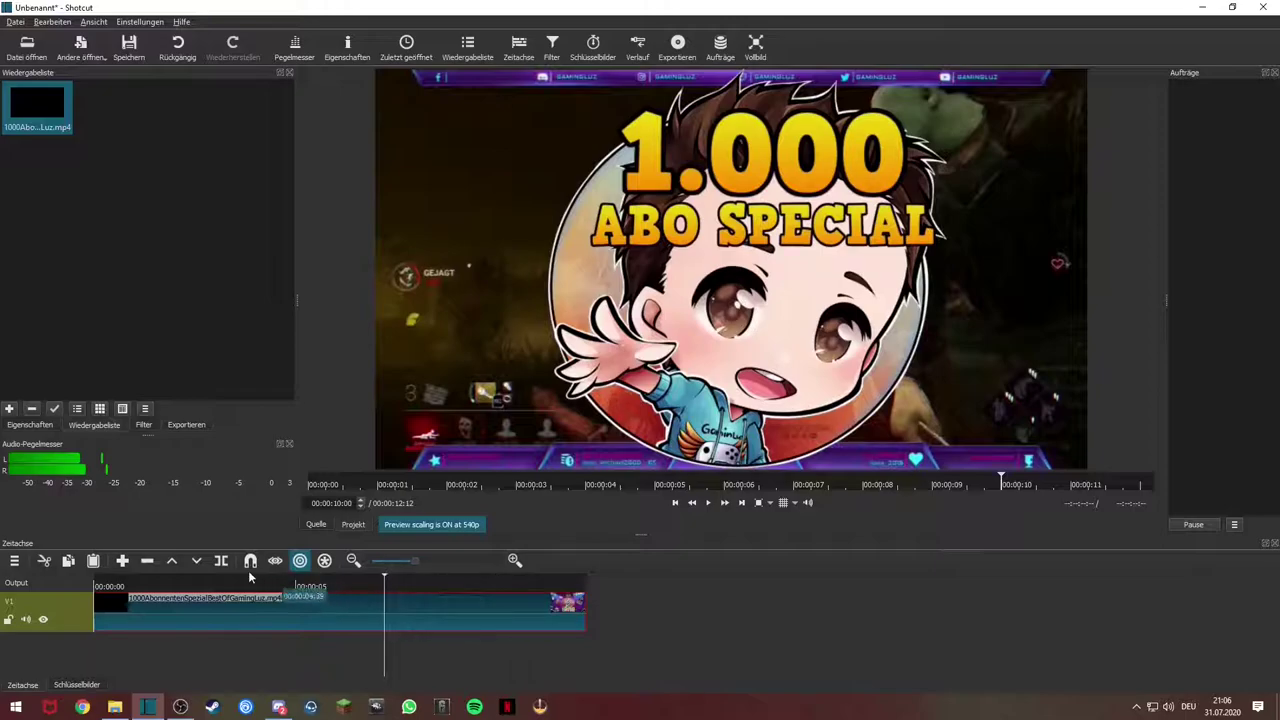
Step: Select the H.264 High Profile export preset and show the advanced export settings
left_click(187, 424)
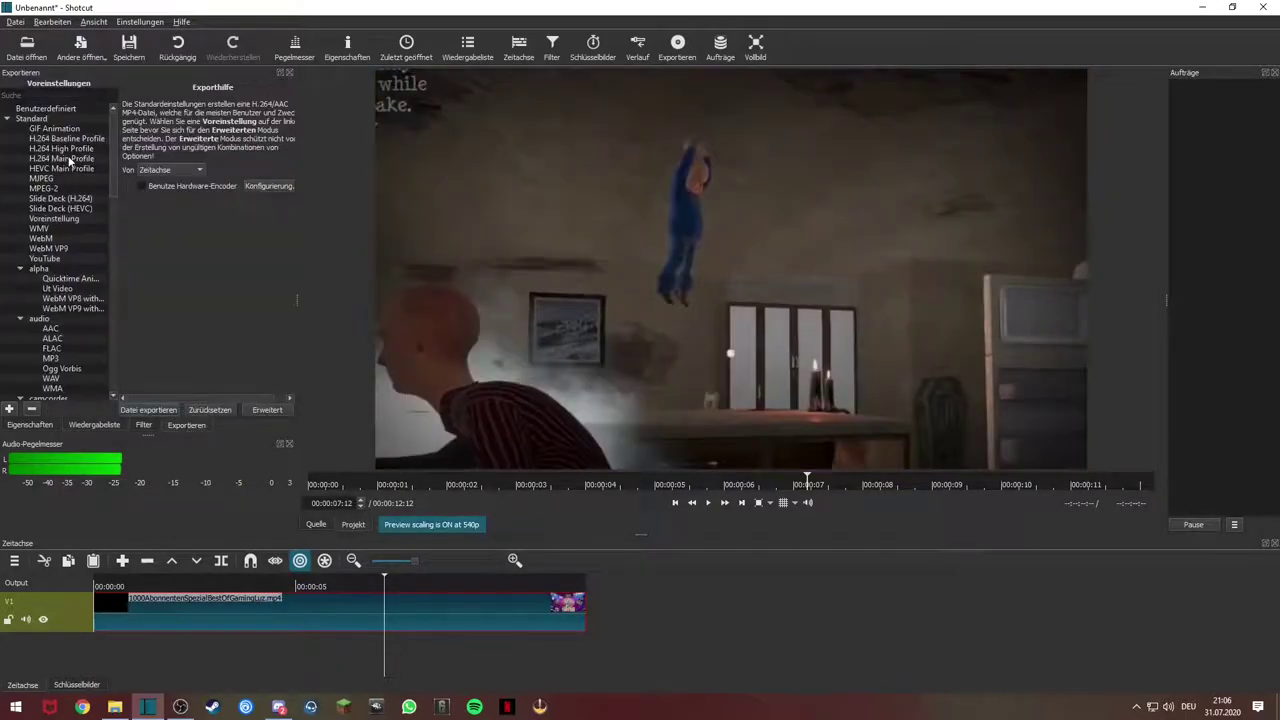
left_click(413, 588)
left_click_drag(433, 593, 114, 588)
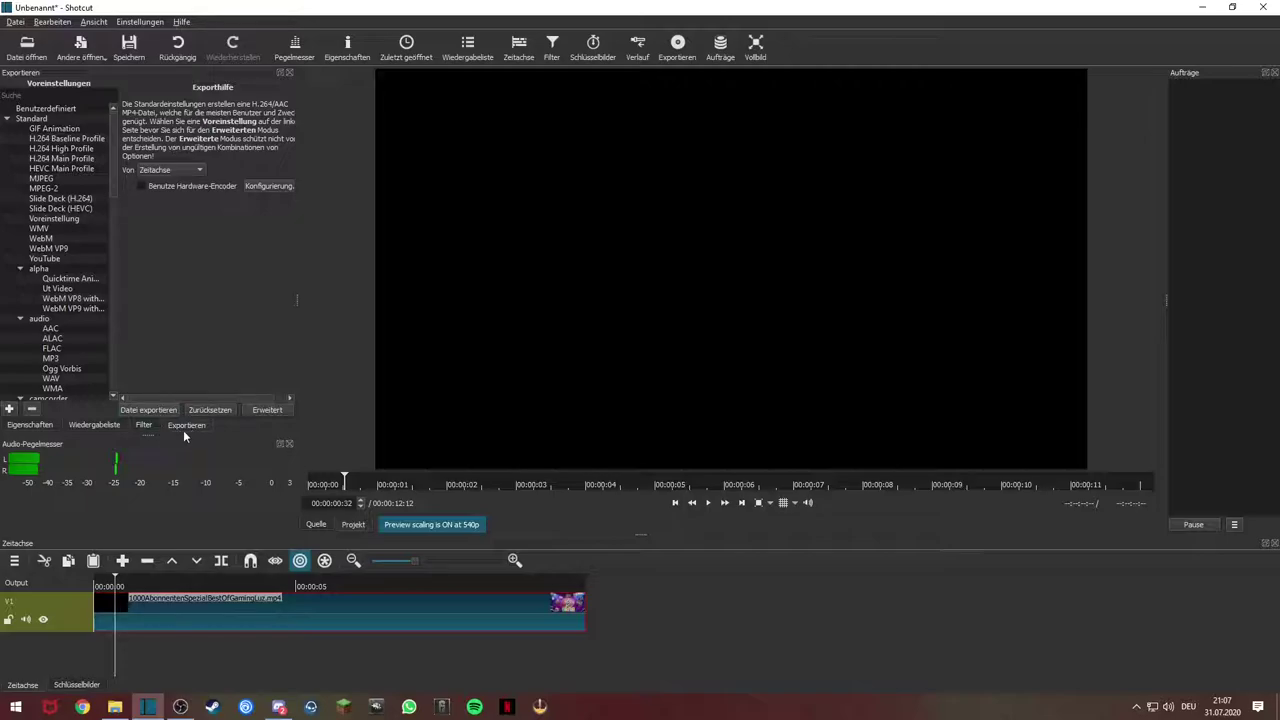
left_click(46, 150)
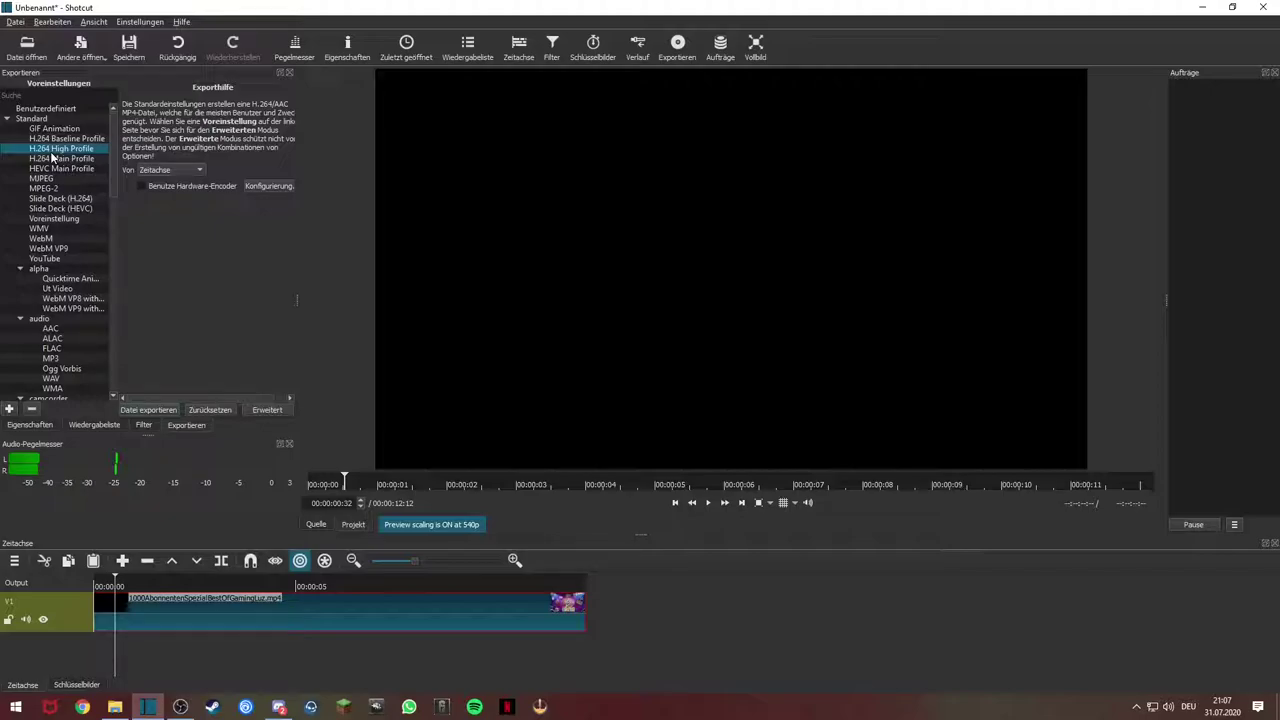
left_click(255, 412)
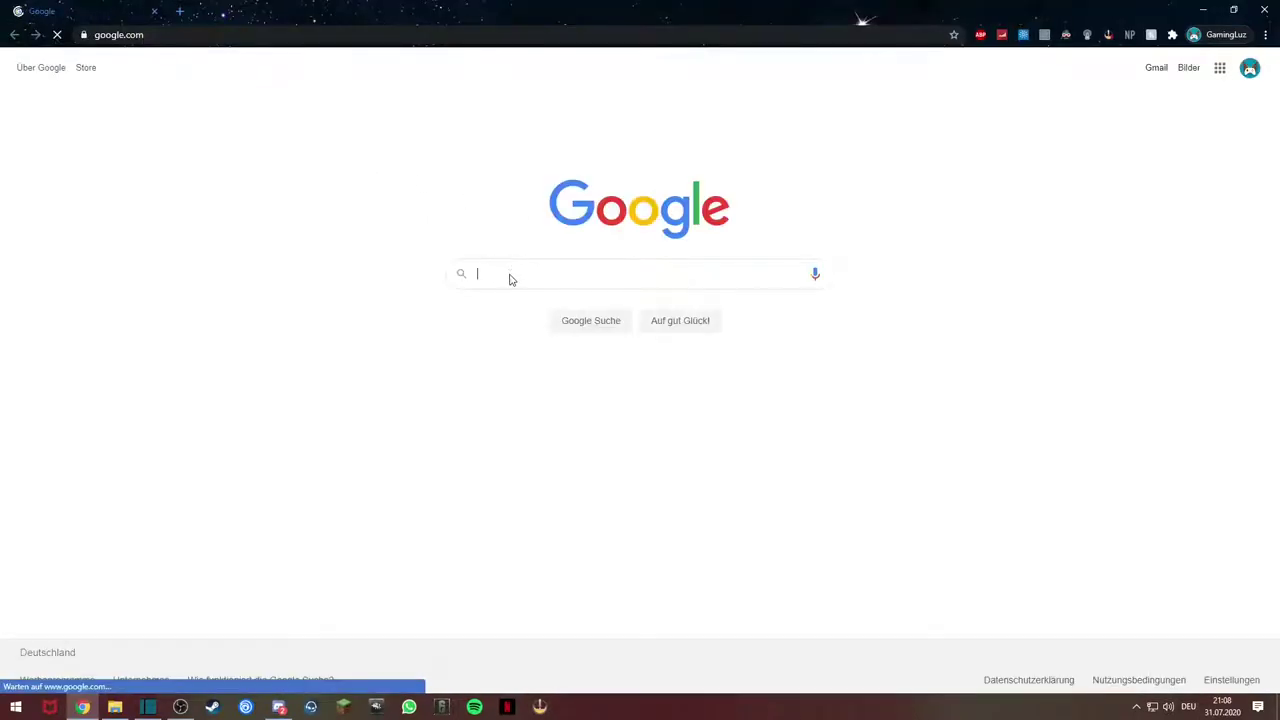
Step: Search Google in Chrome for "4k auflösung" and highlight the pixel width in the featured result
type("4k auflösung")
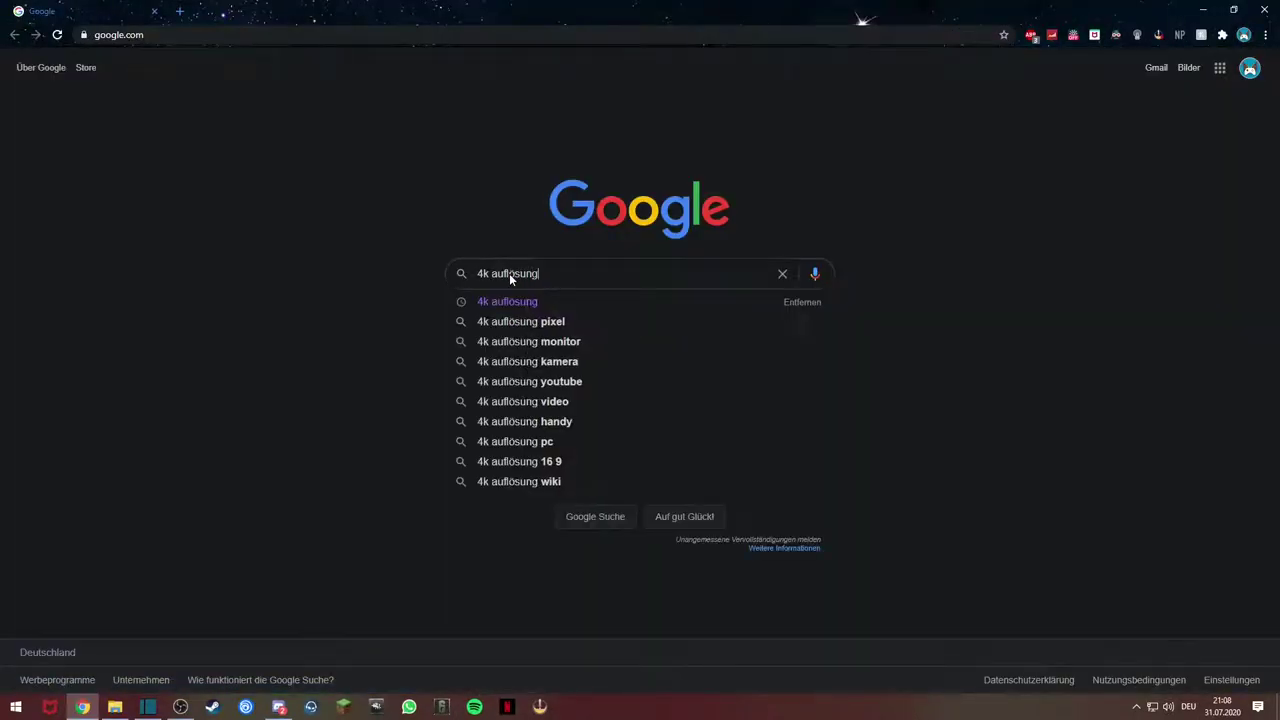
key("Return")
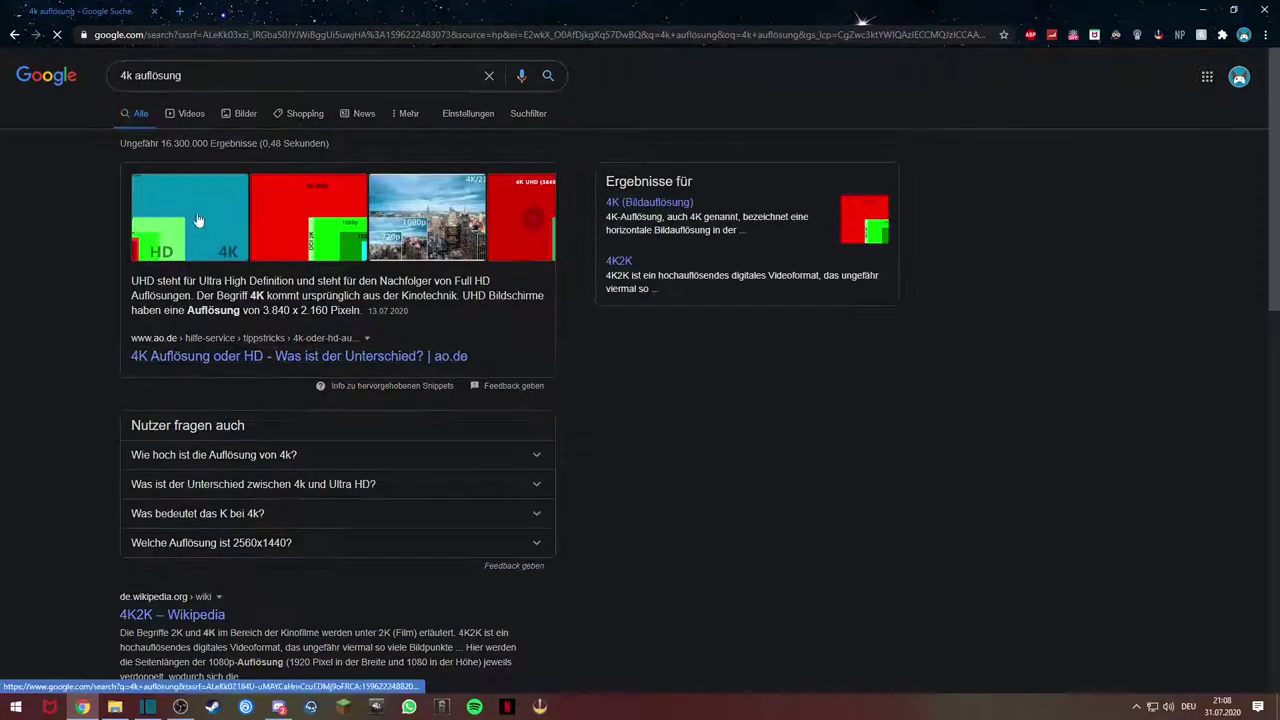
double_click(276, 310)
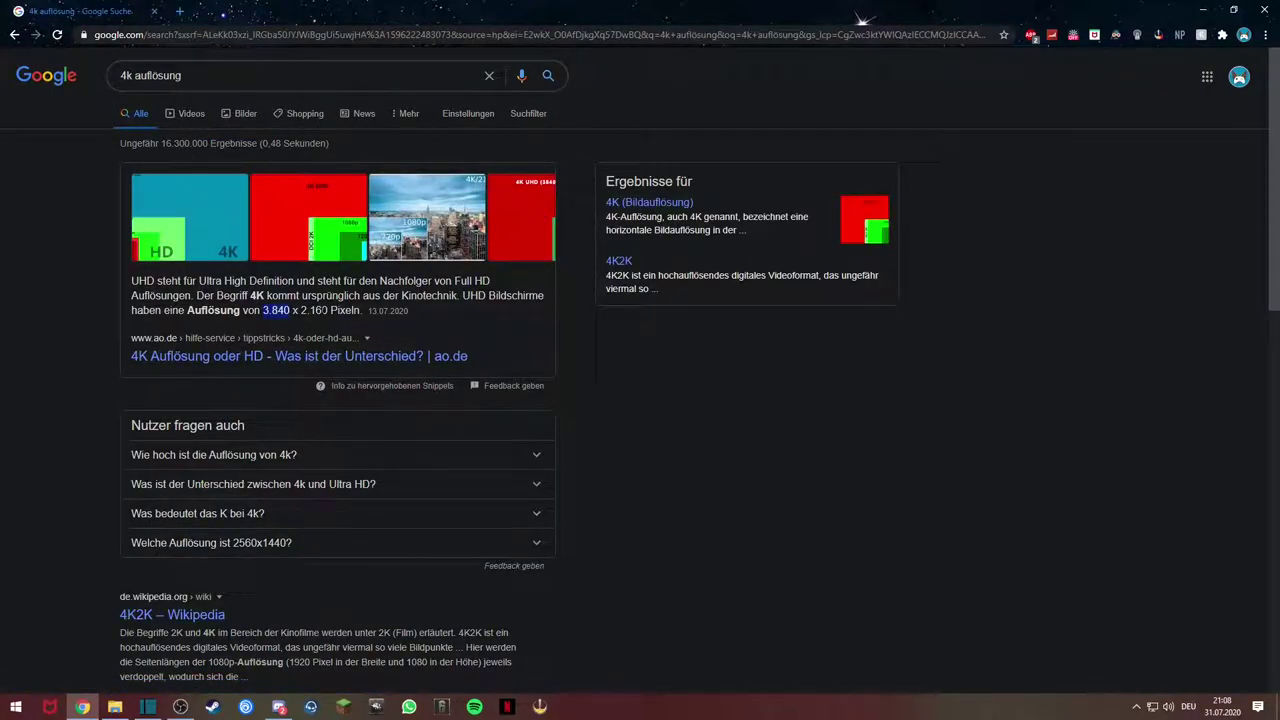
Step: Switch back to Shotcut, set the export resolution to 3840 x 2160 and choose the interpolation method
left_click(148, 707)
double_click(185, 160)
type("3840")
key("Return")
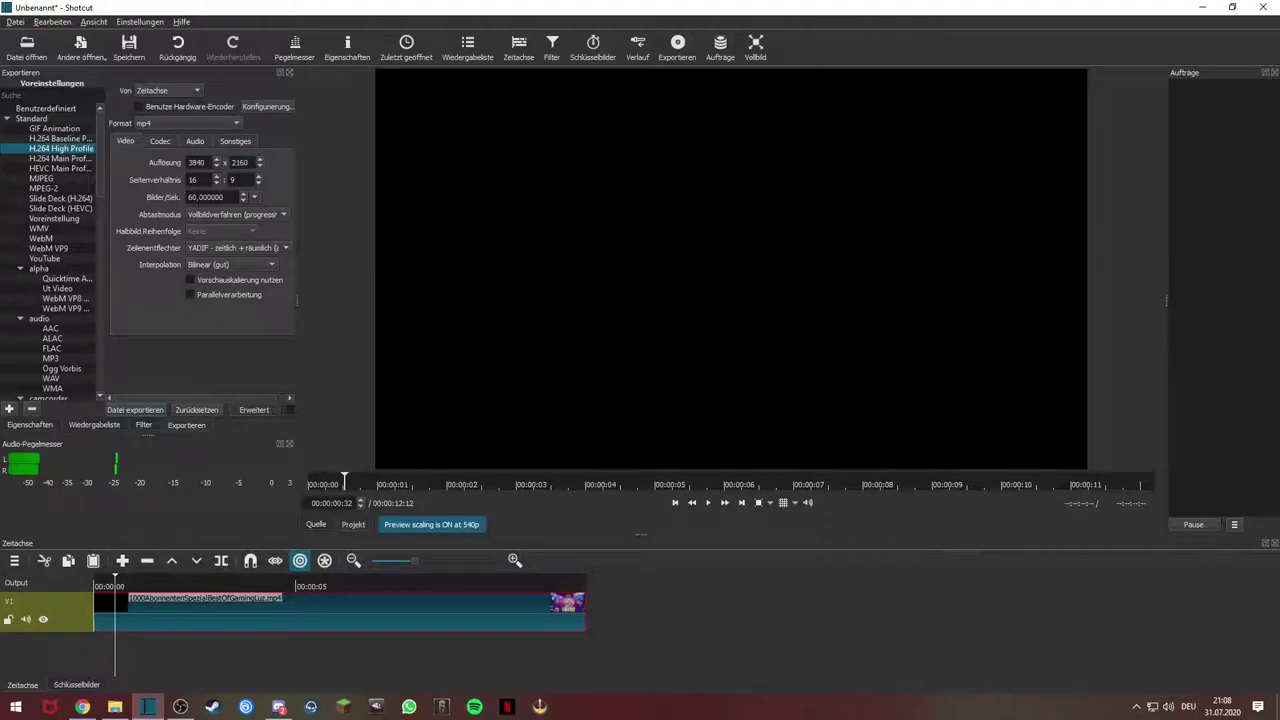
left_click(229, 264)
left_click(229, 290)
Step: Set the video codec quality of the export to 70 %
left_click(160, 141)
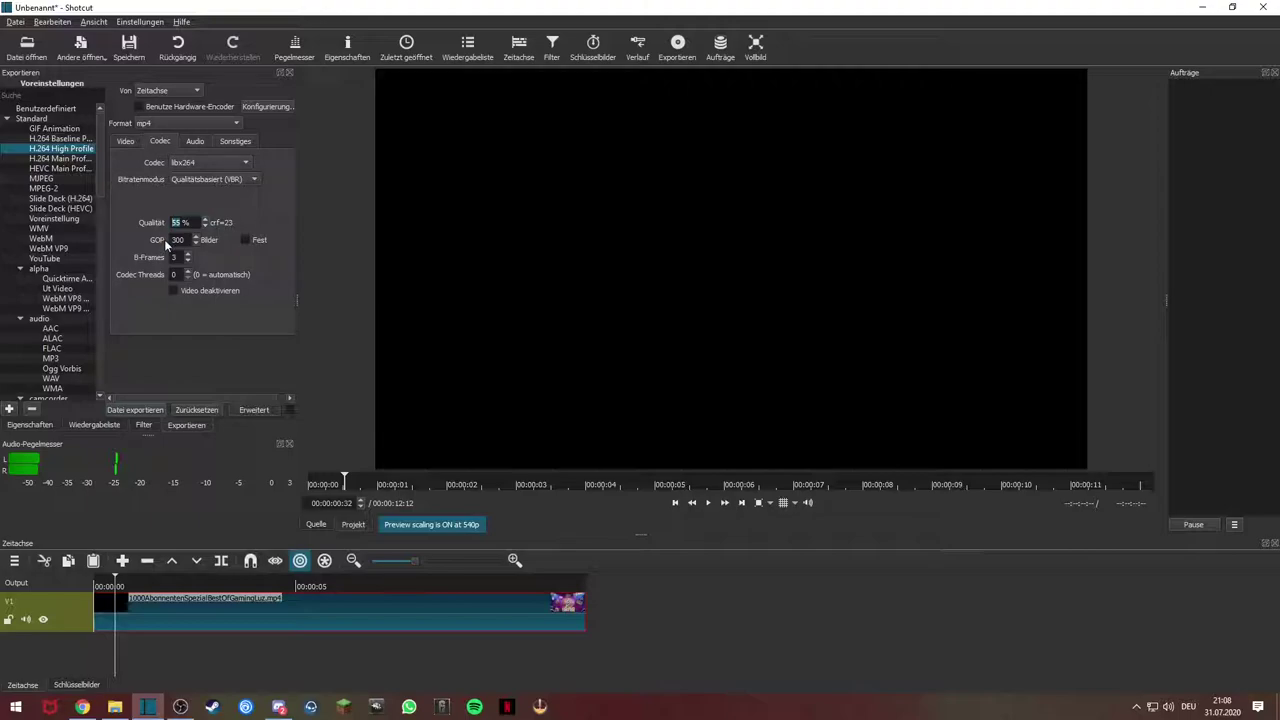
type("65")
key("BackSpace")
key("BackSpace")
type("70")
Step: Set the audio bitrate to 640k and export the timeline as test4k.mp4 in the Render-Videos folder
left_click(196, 141)
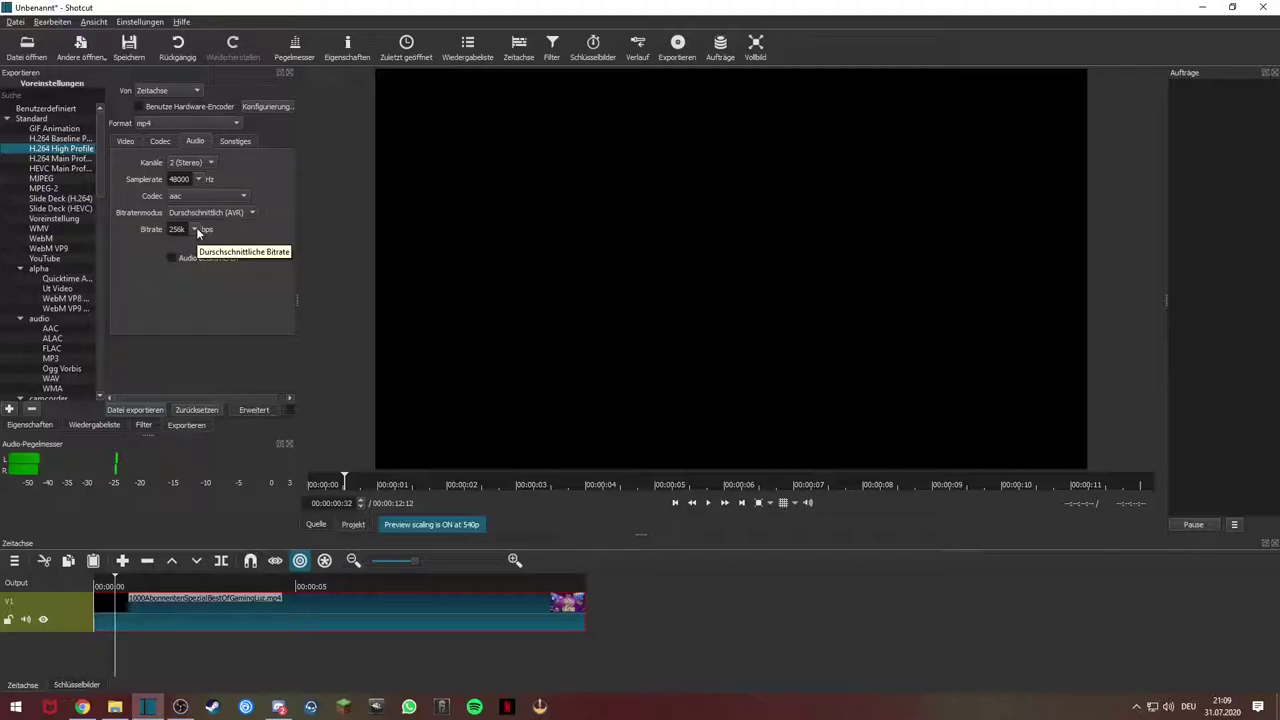
left_click(196, 230)
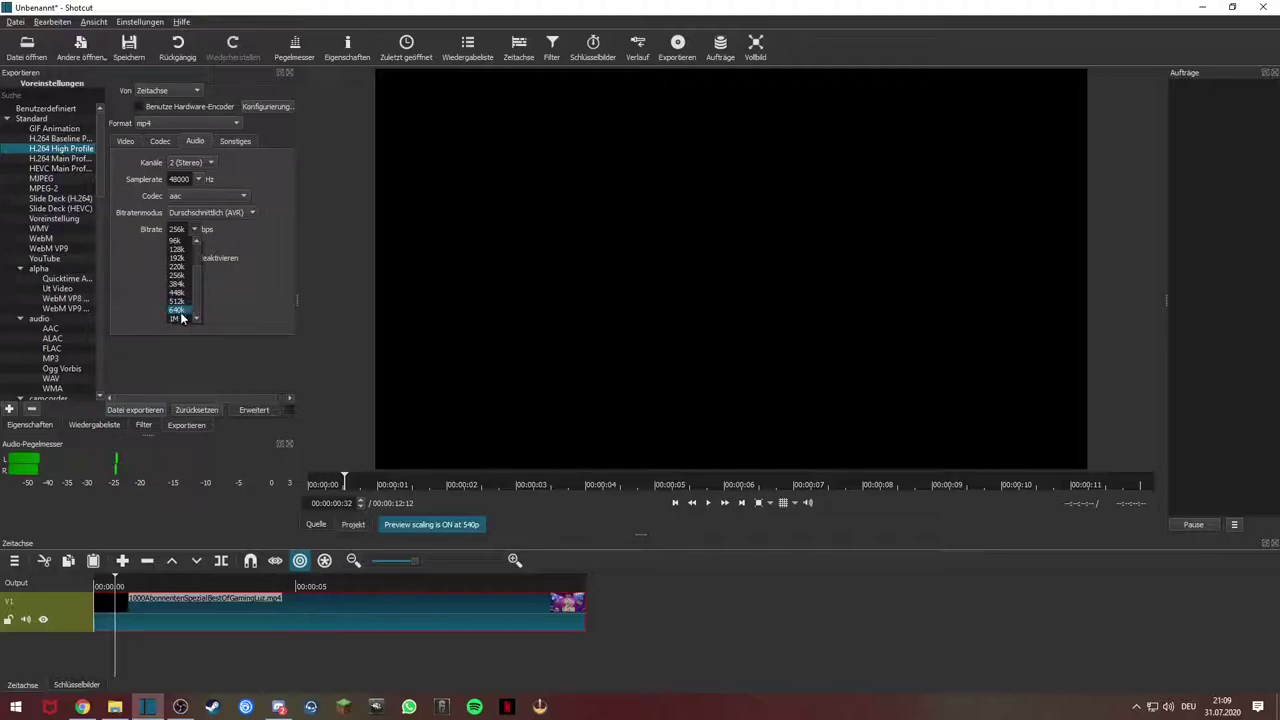
left_click(184, 312)
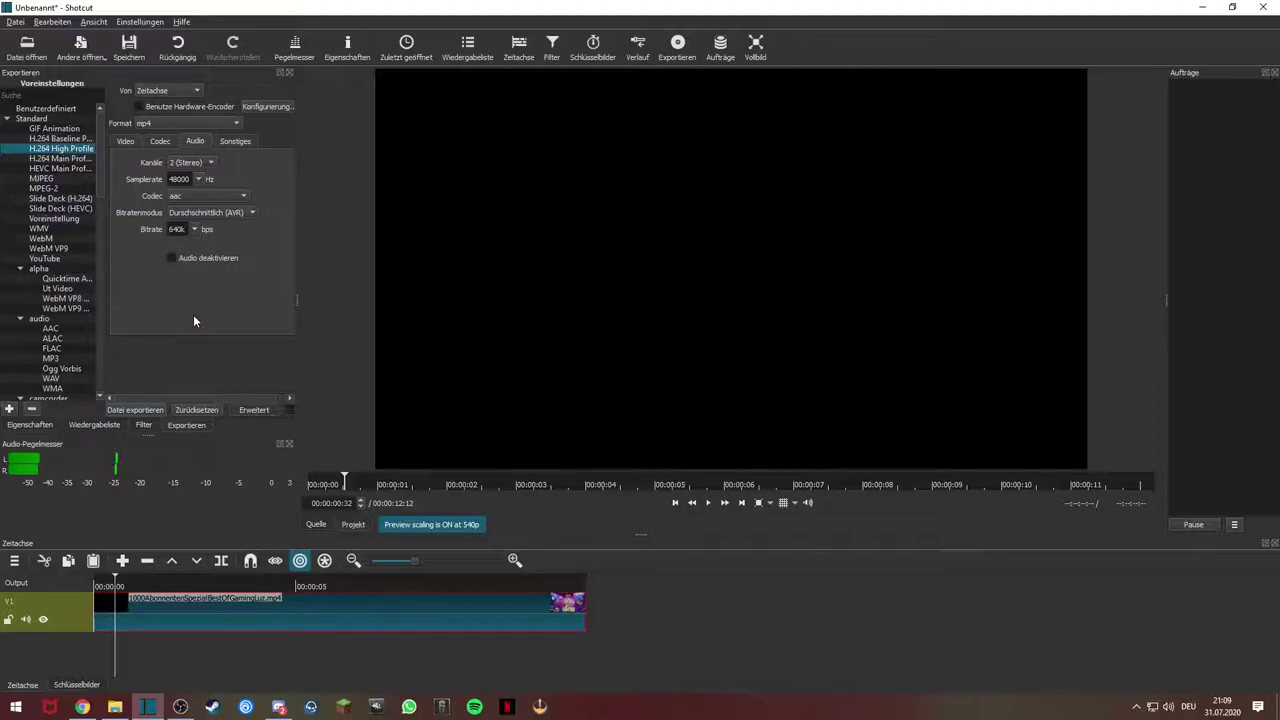
left_click(152, 411)
left_click(785, 398)
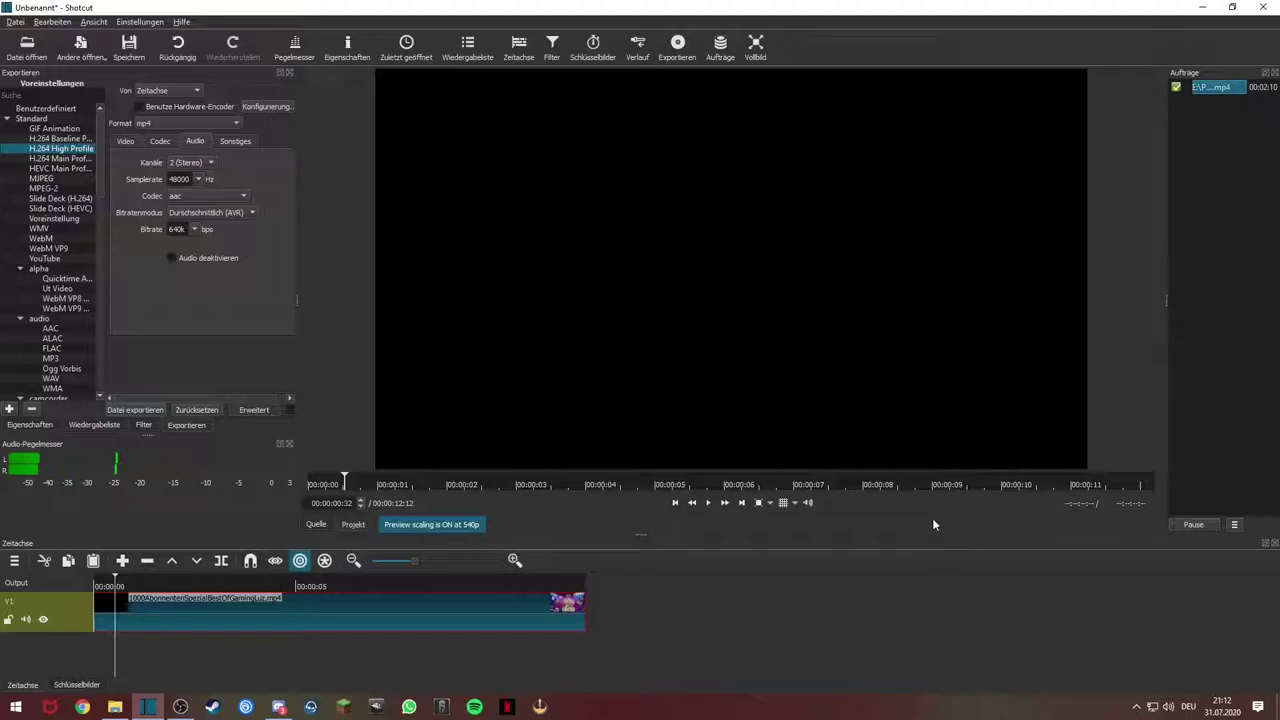
Step: Show the exported file in its folder and examine the video details in the properties of test4k.mp4
right_click(1220, 89)
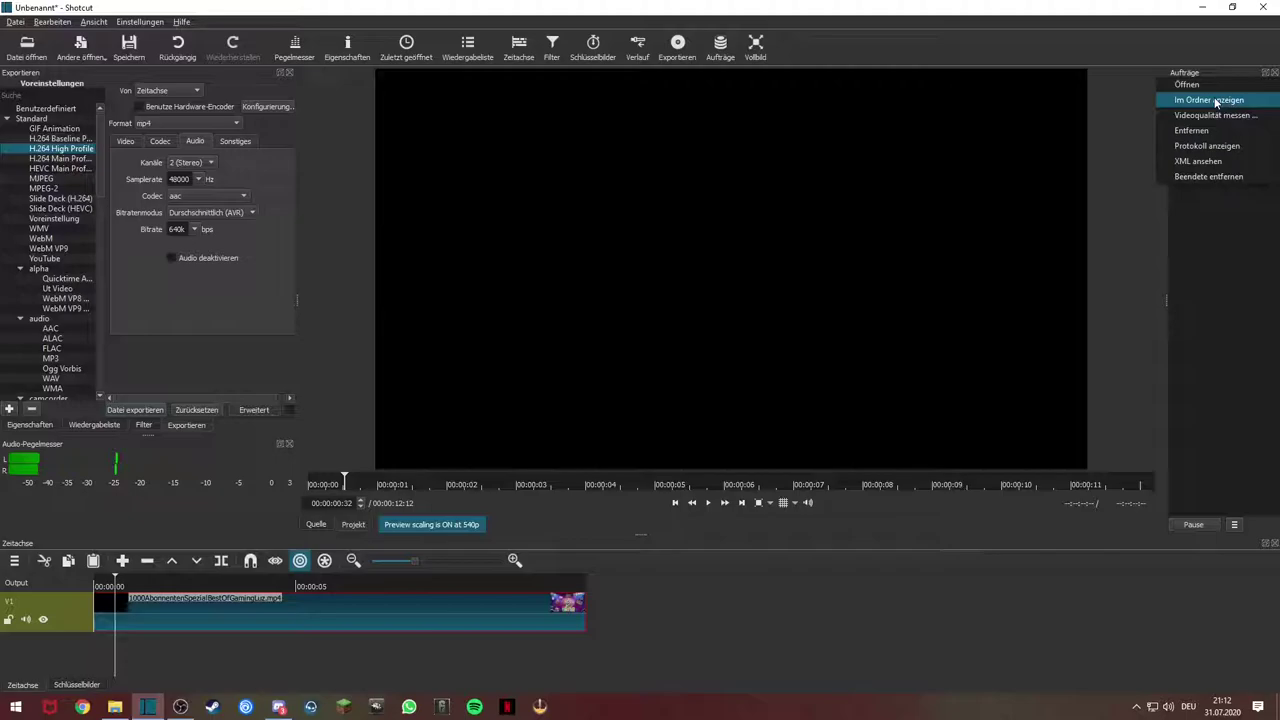
left_click(1214, 101)
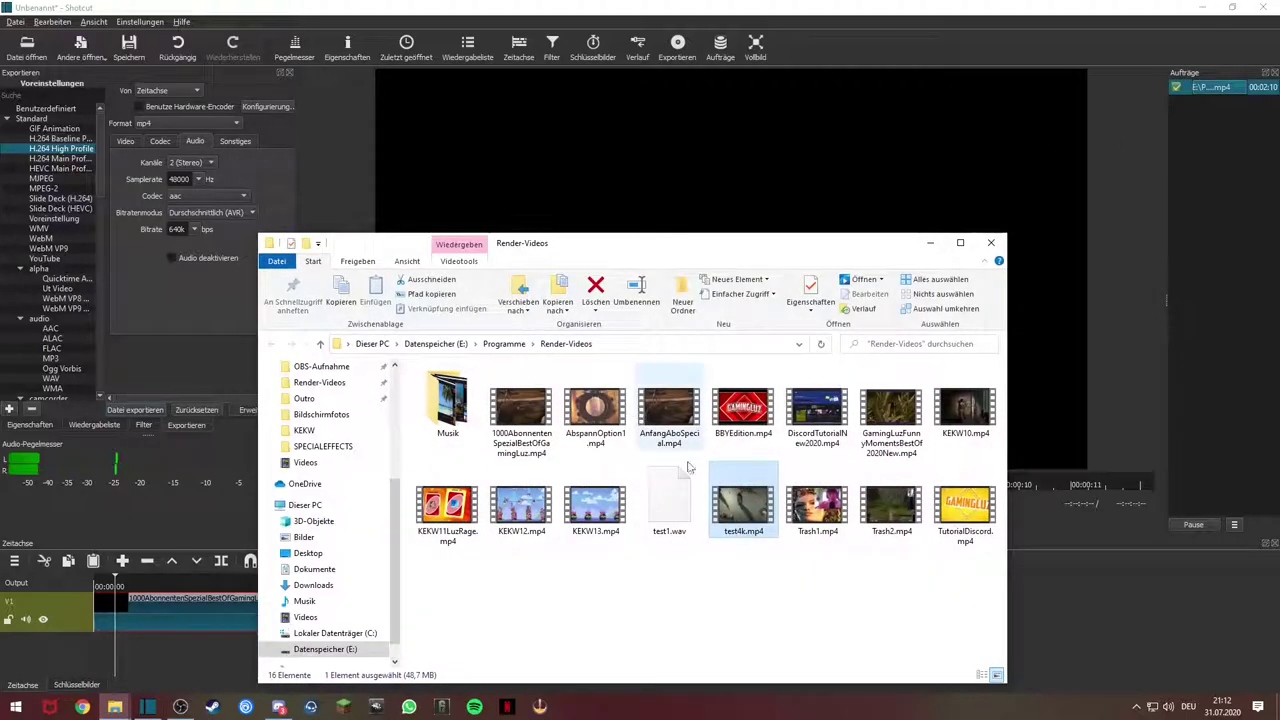
right_click(742, 500)
left_click(790, 484)
left_click_drag(880, 360, 618, 145)
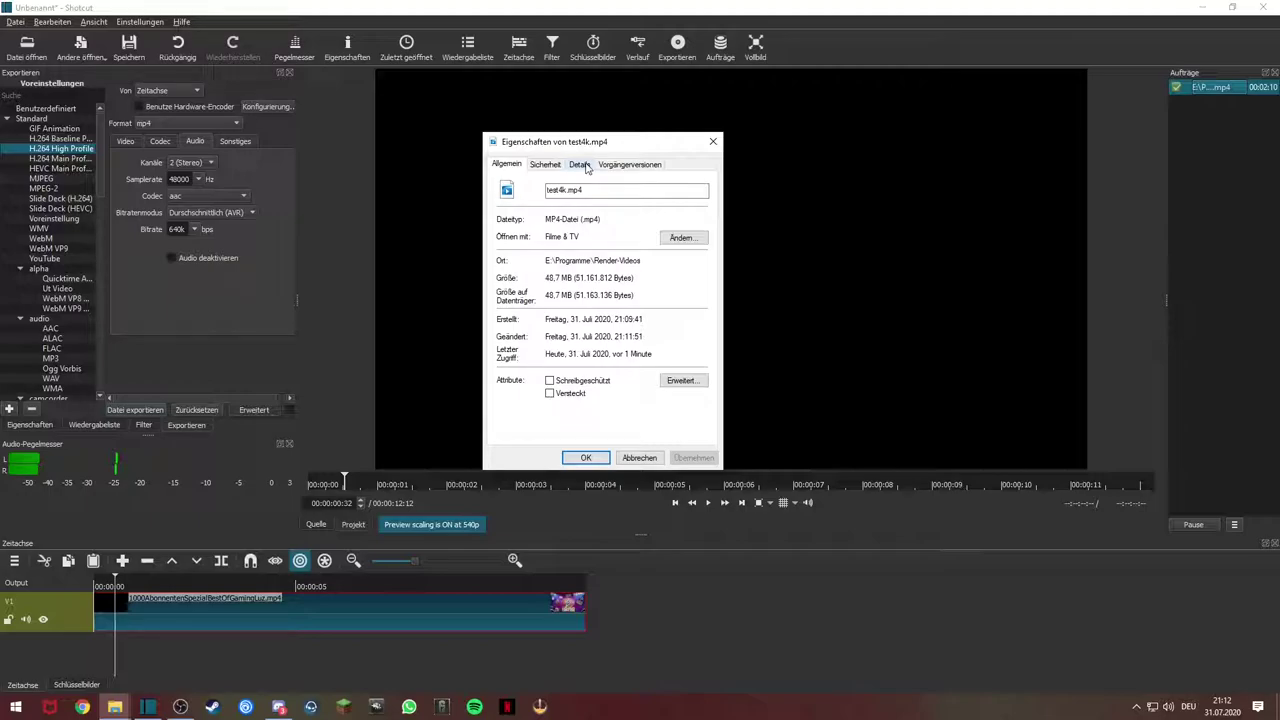
left_click(587, 168)
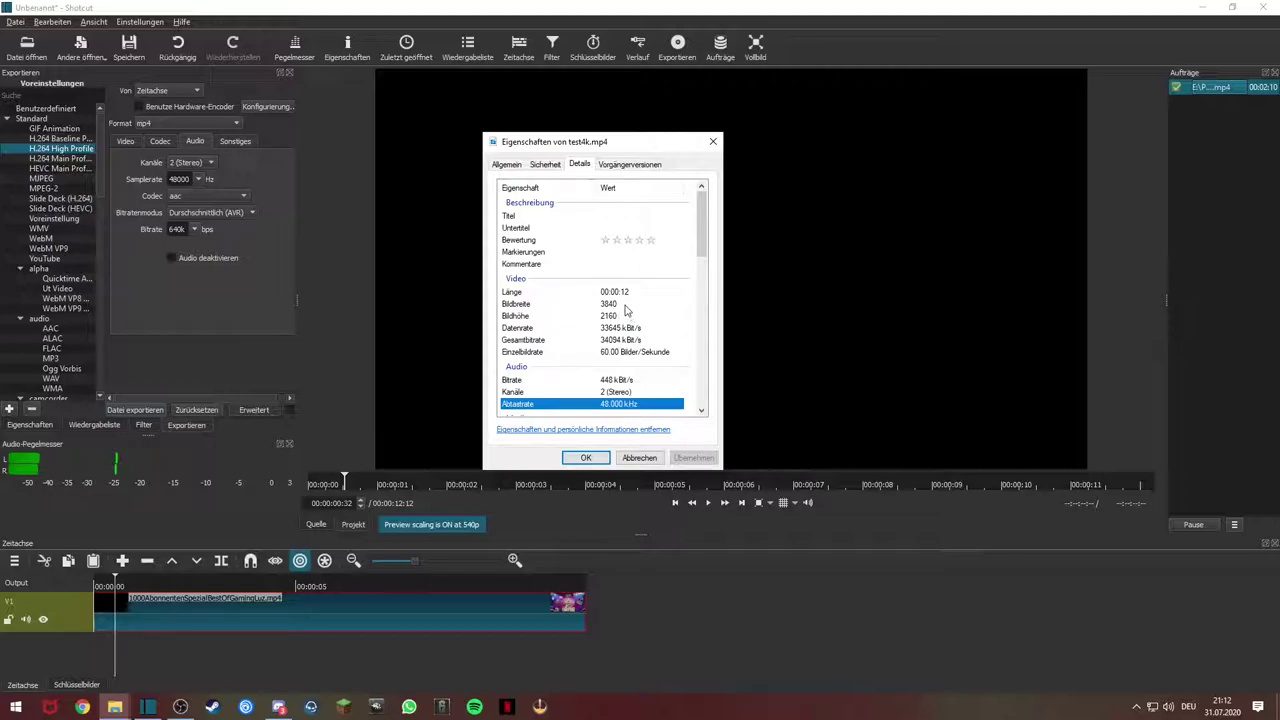
left_click(713, 141)
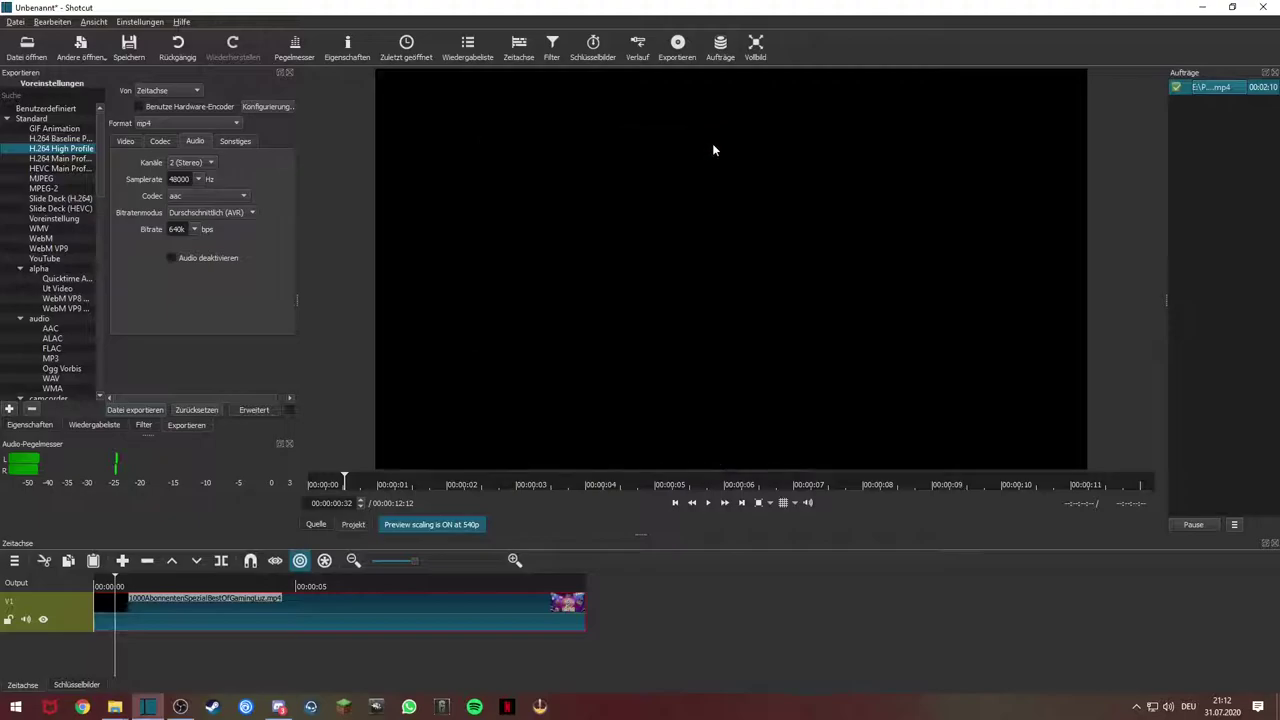